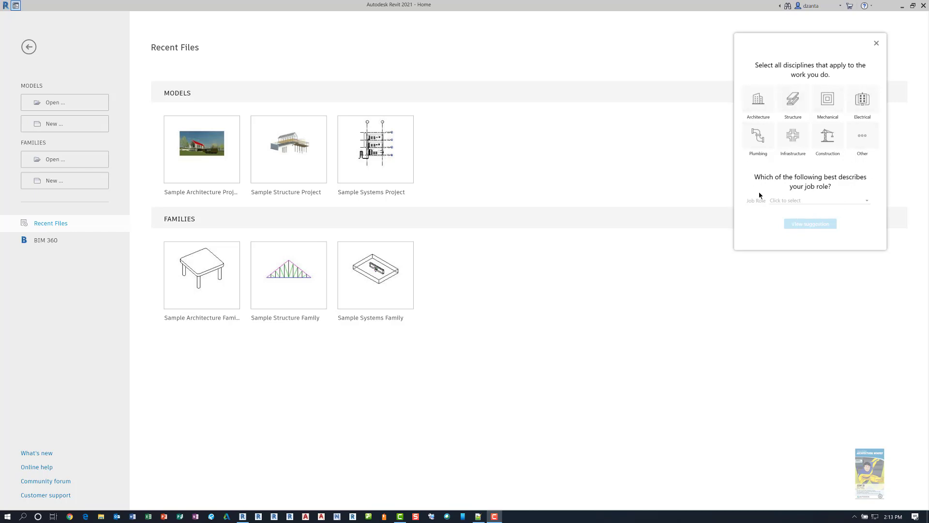
Select all eight disciplines in the profile questionnaire: Architecture, Structure, Mechanical, Electrical, Plumbing, Infrastructure, Construction and Other.
{"action": "left_click", "coordinate": [756, 107]}
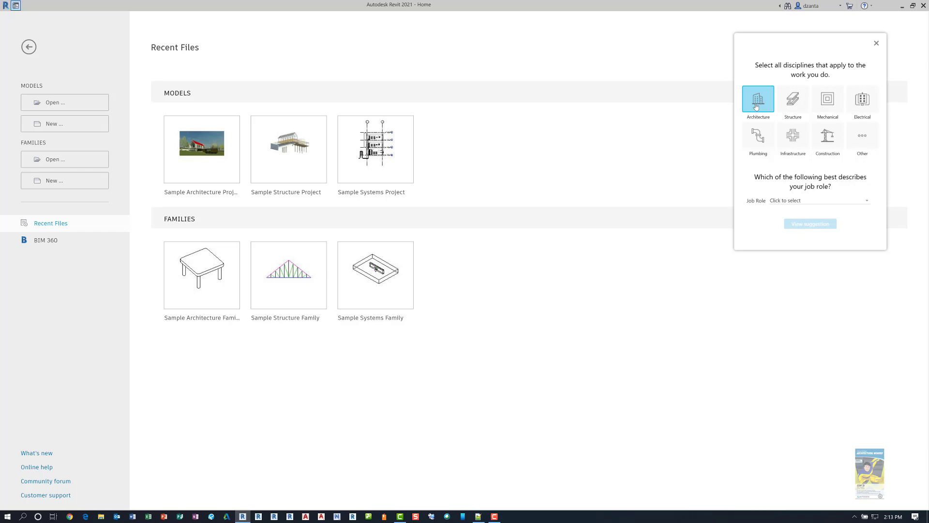
{"action": "left_click", "coordinate": [793, 105]}
{"action": "left_click", "coordinate": [827, 104]}
{"action": "left_click", "coordinate": [863, 102]}
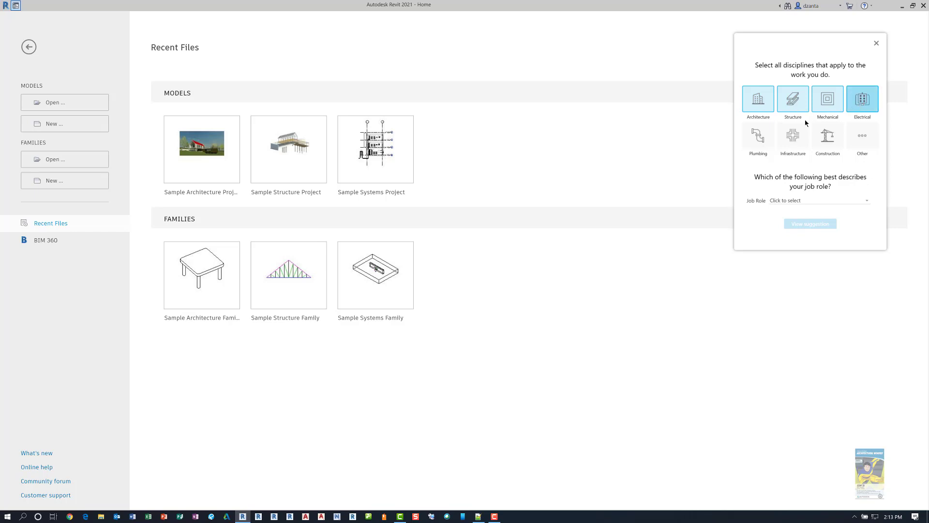
{"action": "left_click", "coordinate": [758, 140]}
{"action": "left_click", "coordinate": [797, 141]}
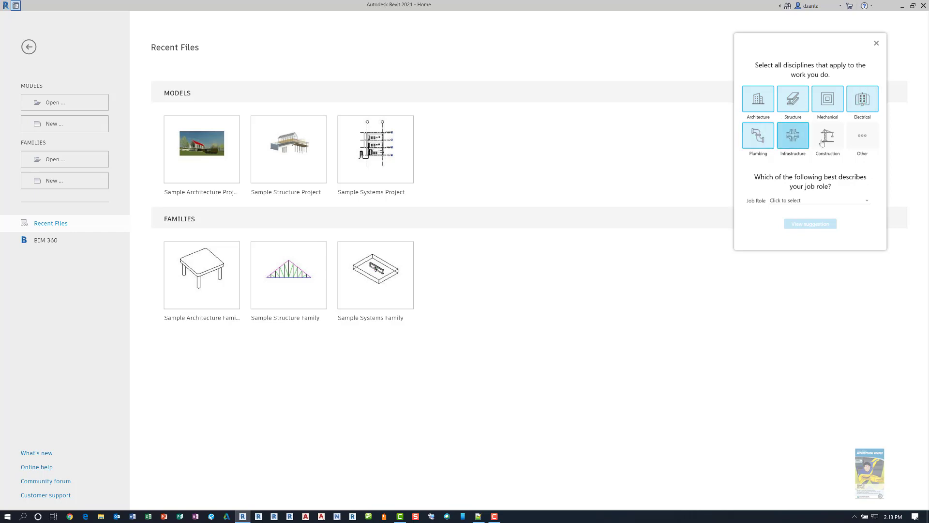
{"action": "left_click", "coordinate": [826, 141]}
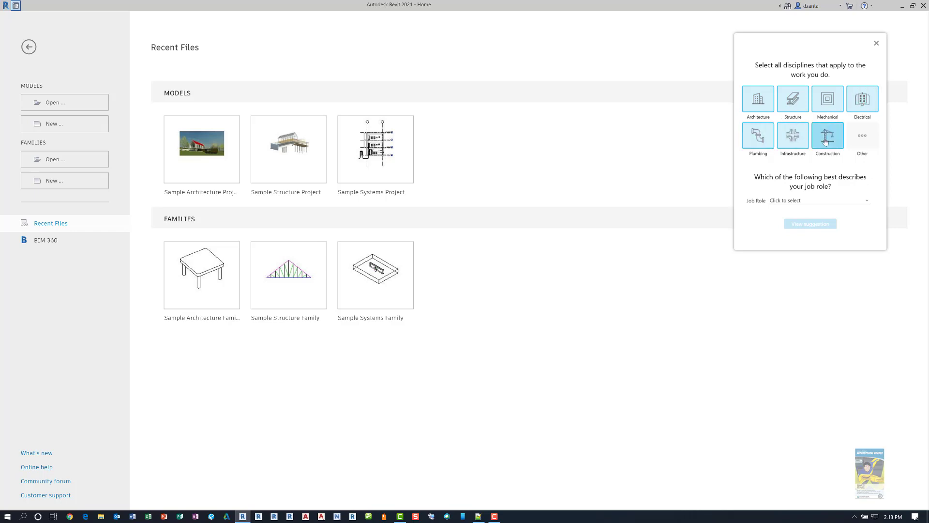
{"action": "left_click", "coordinate": [863, 144]}
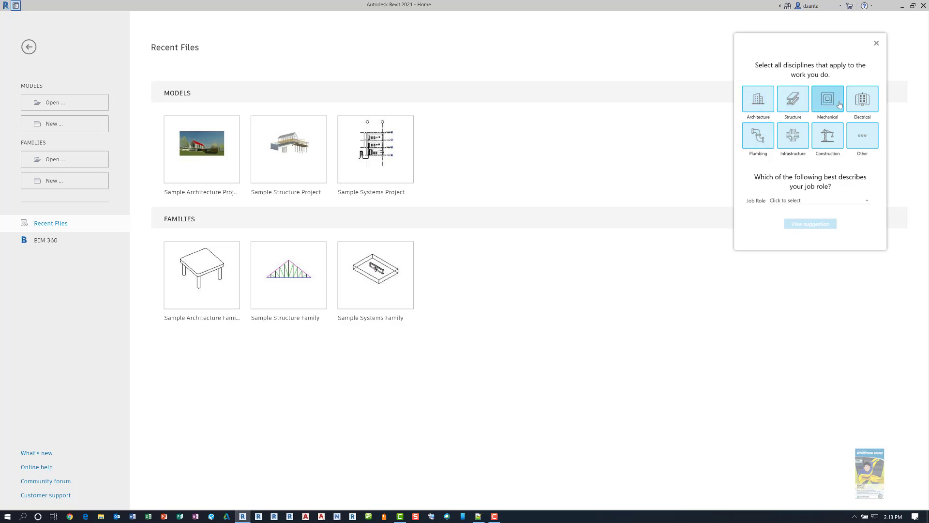
Set the job role to Architect, view the suggestion and finish the profile questionnaire to start working.
{"action": "left_click", "coordinate": [801, 203]}
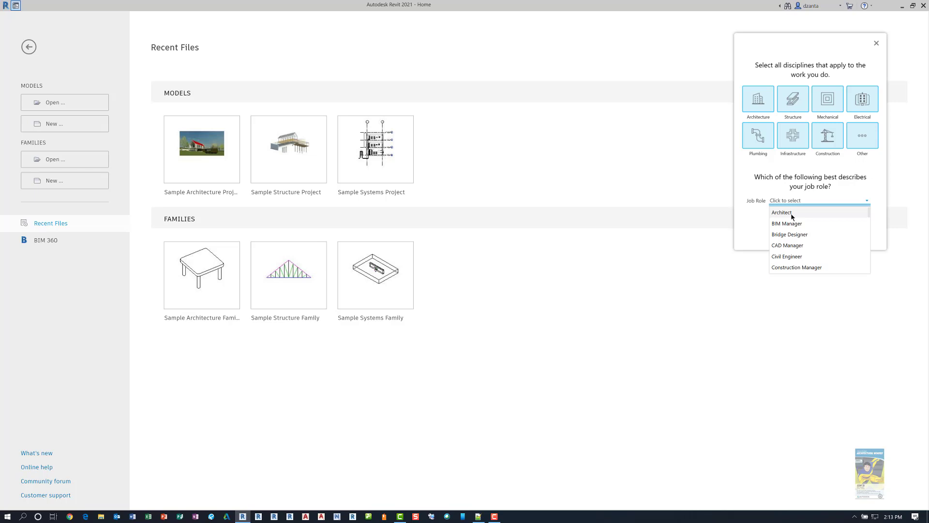
{"action": "left_click", "coordinate": [792, 214]}
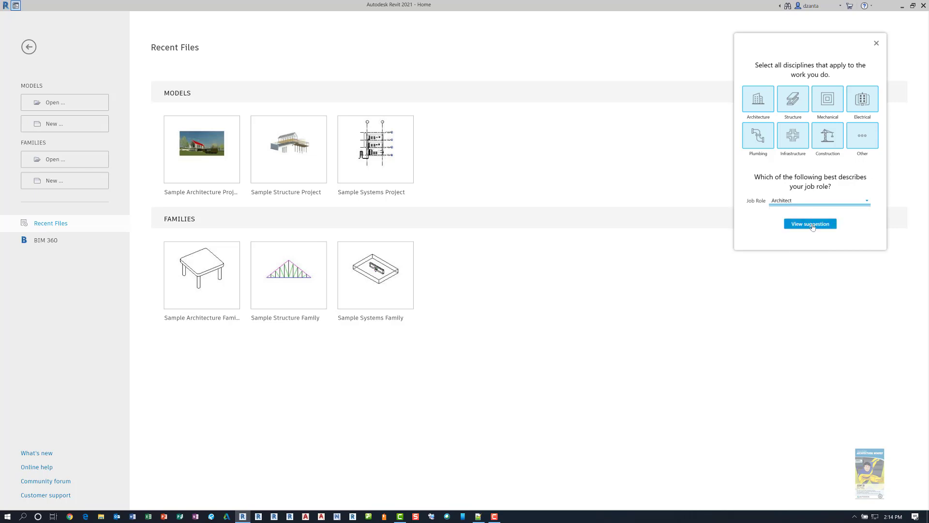
{"action": "left_click", "coordinate": [812, 225]}
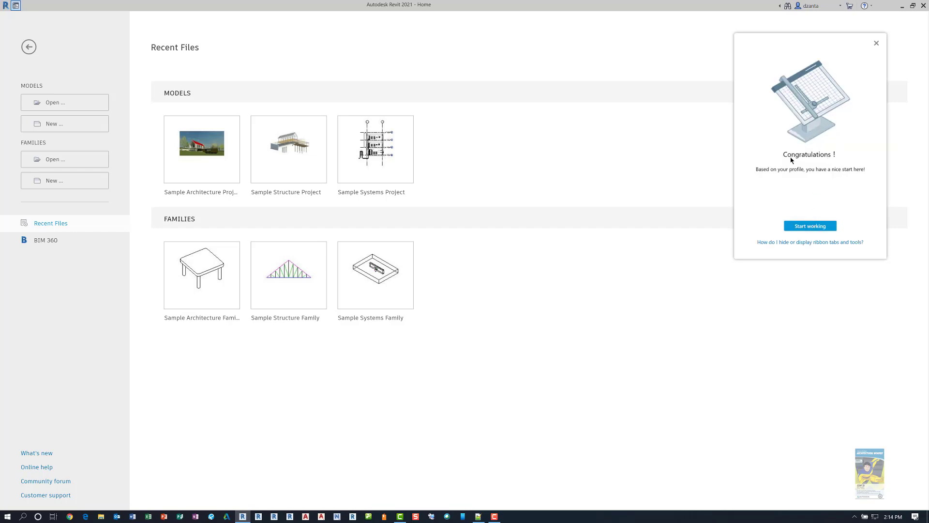
{"action": "left_click", "coordinate": [815, 229]}
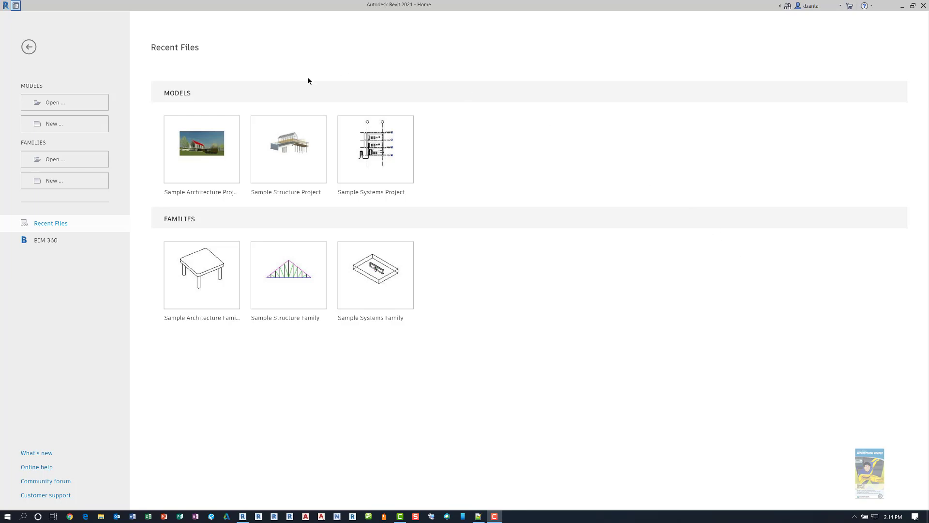
Examine the template files offered for a new project and cancel without creating one.
{"action": "left_click", "coordinate": [71, 130]}
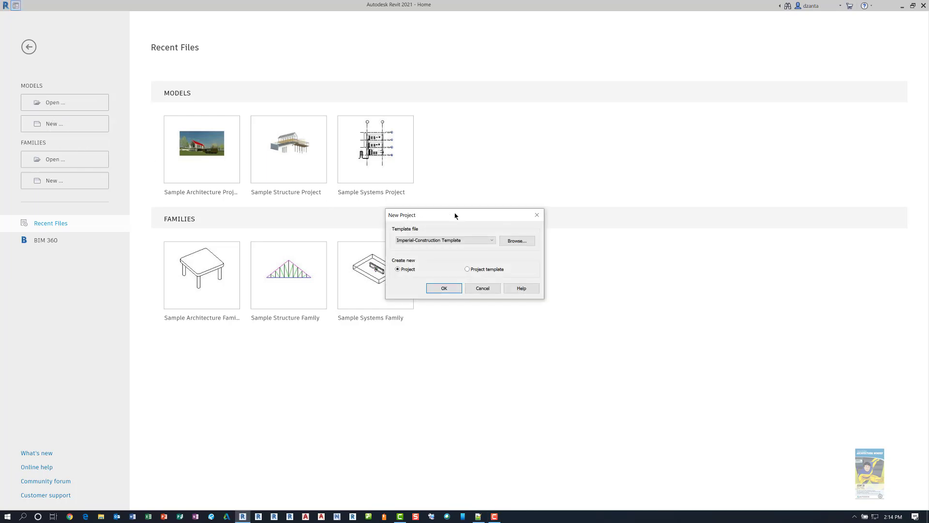
{"action": "left_click", "coordinate": [455, 241]}
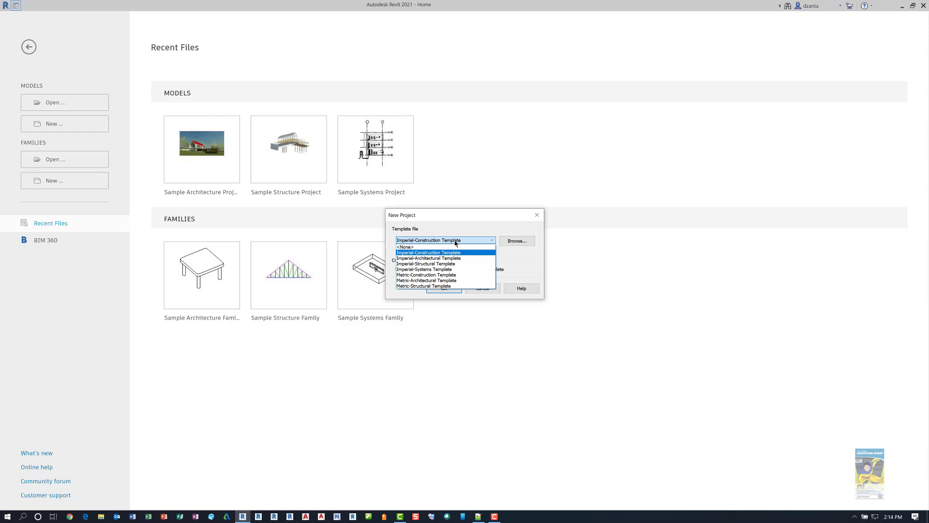
{"action": "left_click", "coordinate": [490, 291]}
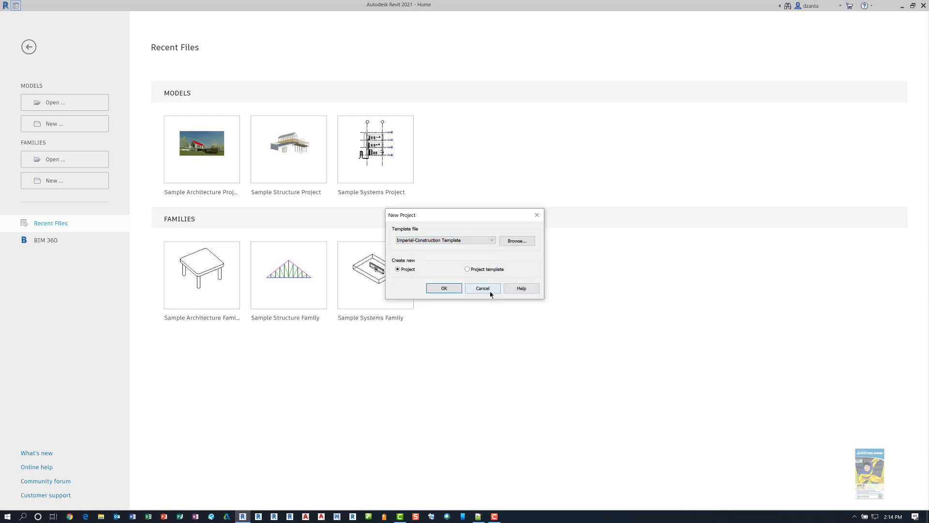
{"action": "left_click", "coordinate": [490, 291]}
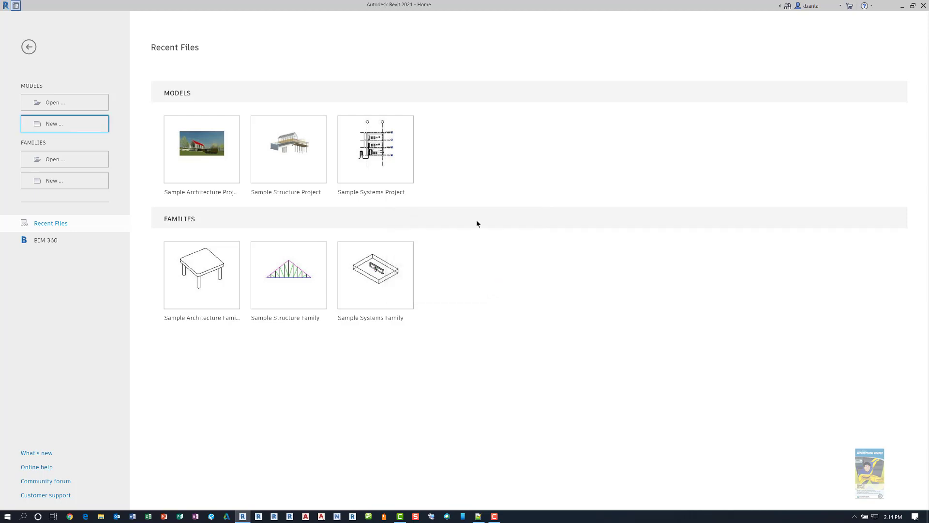
In the file location options, widen the project template name column and move Imperial-Construction Template three places down, below Imperial-Systems Template.
{"action": "left_click", "coordinate": [16, 6]}
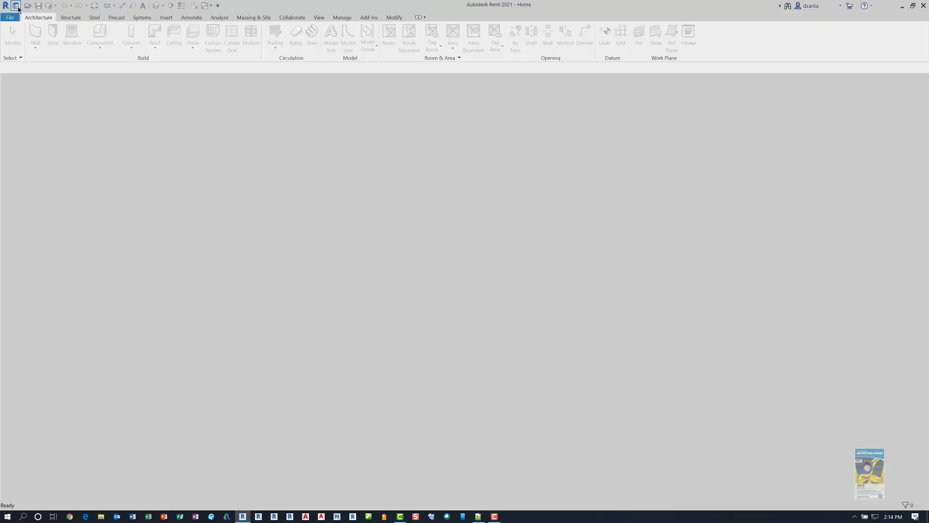
{"action": "left_click", "coordinate": [9, 18]}
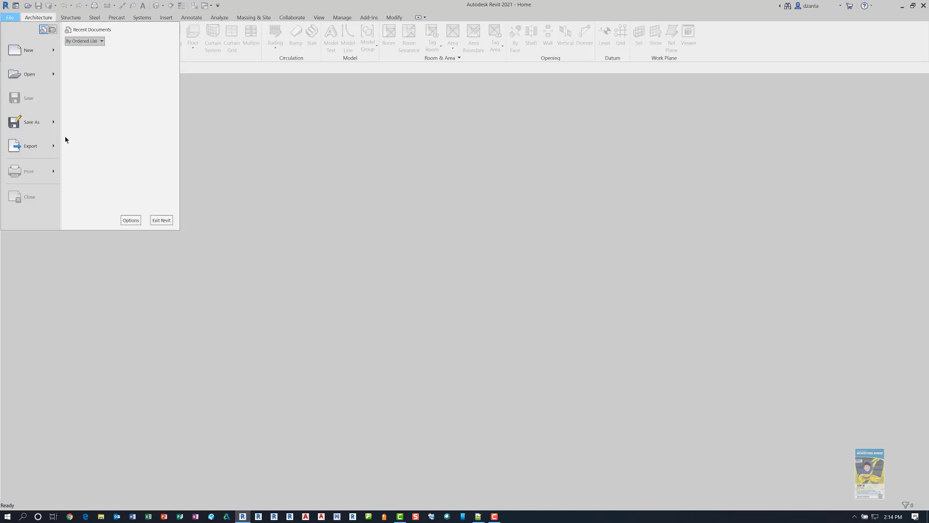
{"action": "left_click", "coordinate": [124, 220]}
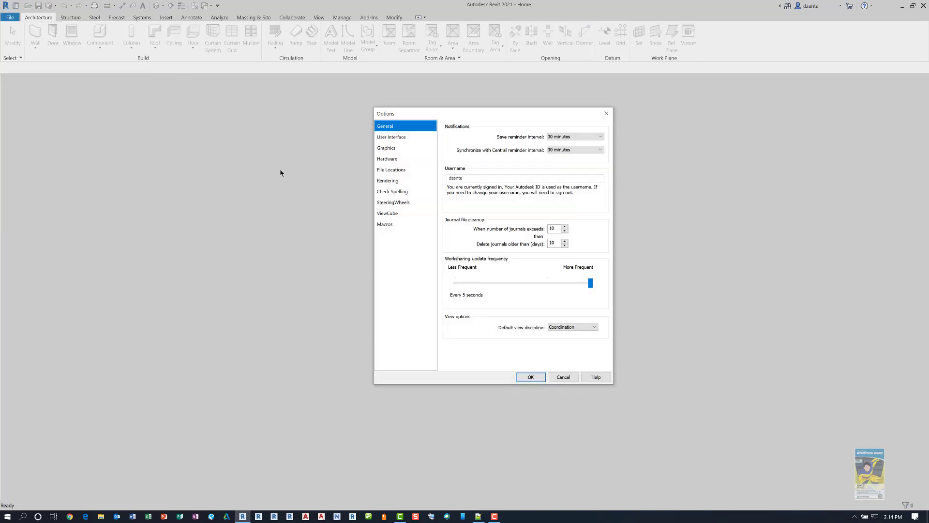
{"action": "left_click", "coordinate": [390, 170]}
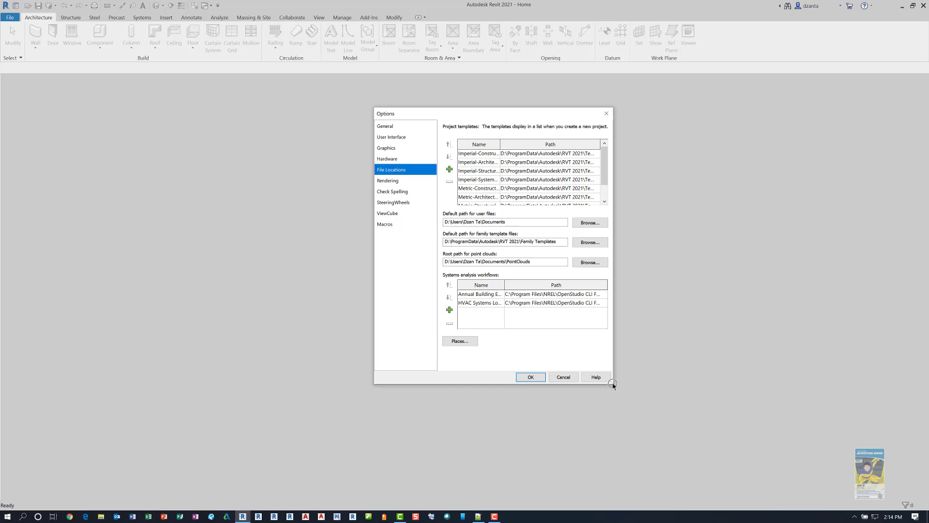
{"action": "left_click_drag", "start_coordinate": [501, 147], "coordinate": [549, 146]}
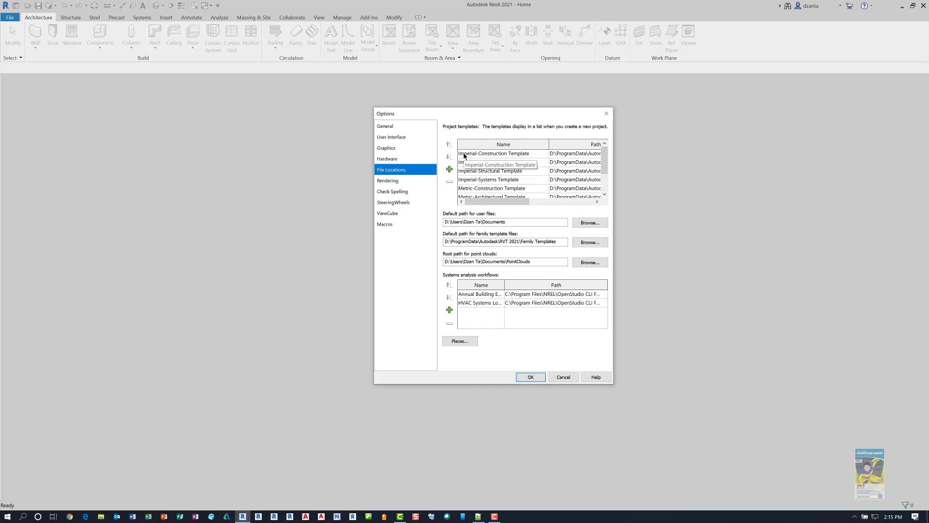
{"action": "left_click", "coordinate": [499, 155]}
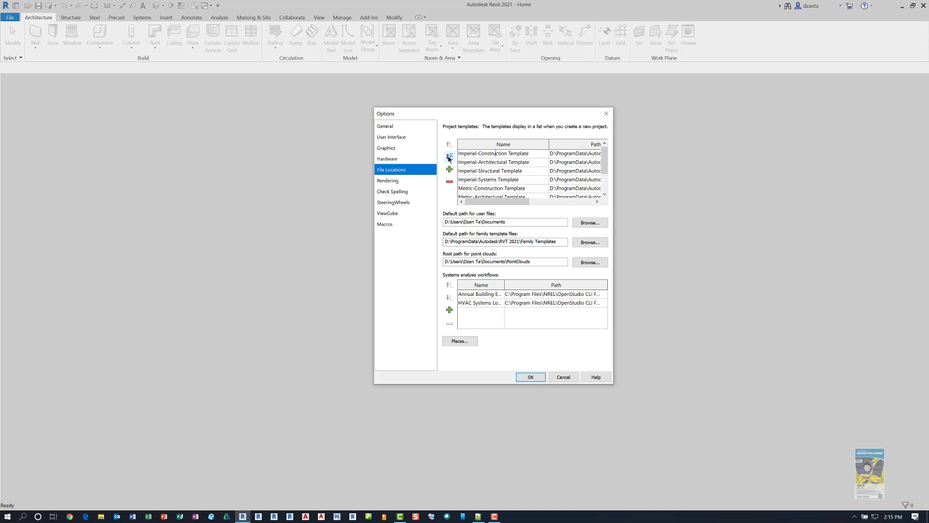
{"action": "left_click", "coordinate": [449, 156]}
{"action": "left_click", "coordinate": [450, 157]}
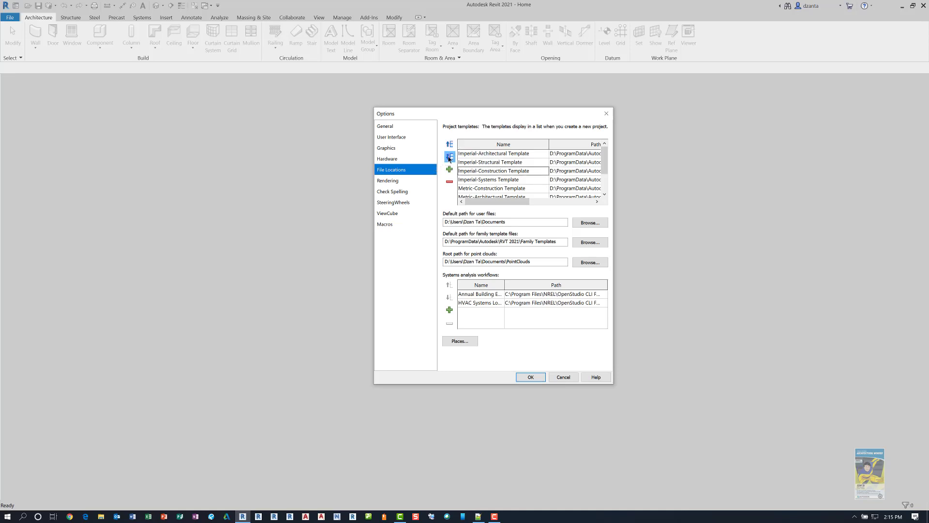
{"action": "left_click", "coordinate": [449, 157]}
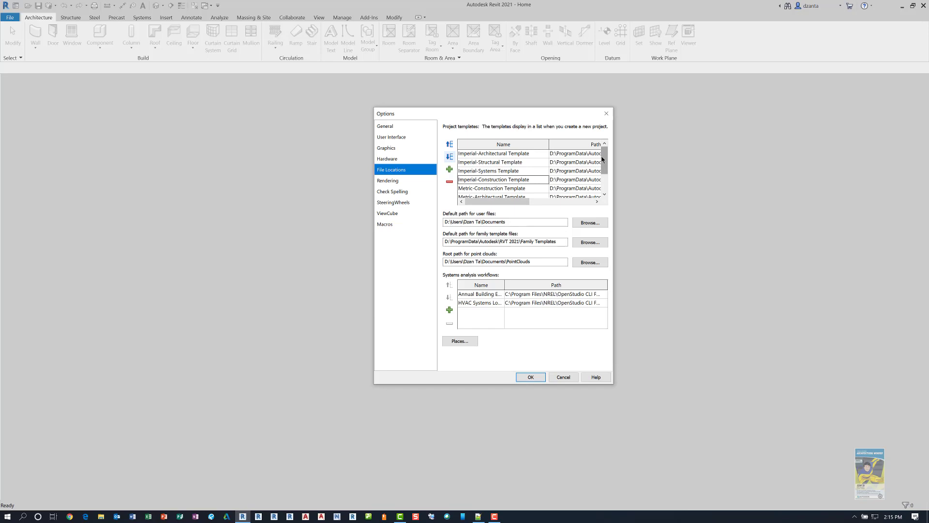
{"action": "left_click_drag", "start_coordinate": [602, 156], "coordinate": [605, 174]}
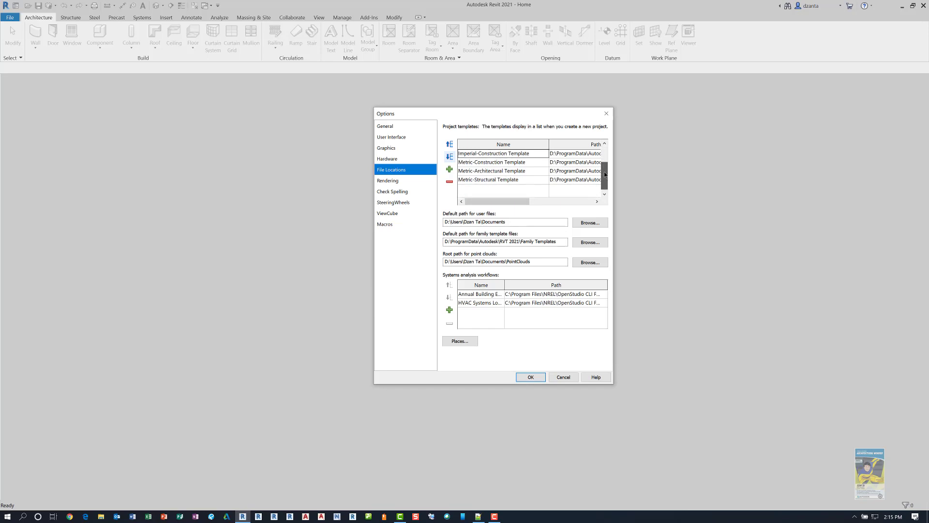
{"action": "left_click", "coordinate": [530, 377]}
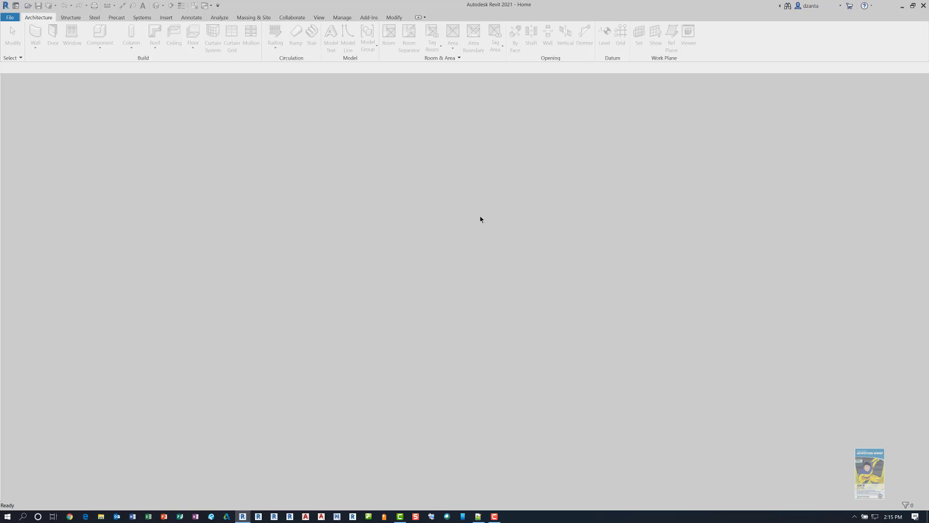
Create a new project from the Imperial-Architectural Template.
{"action": "left_click", "coordinate": [16, 6]}
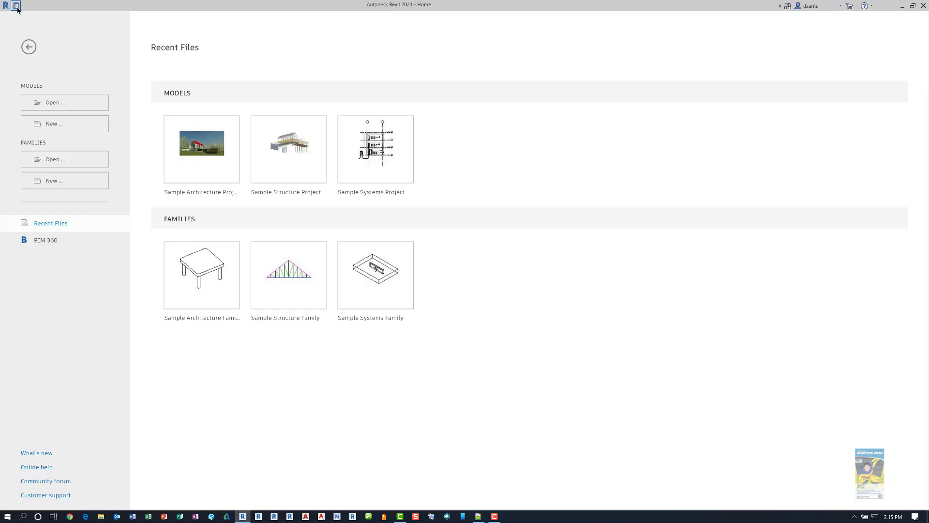
{"action": "left_click", "coordinate": [83, 128]}
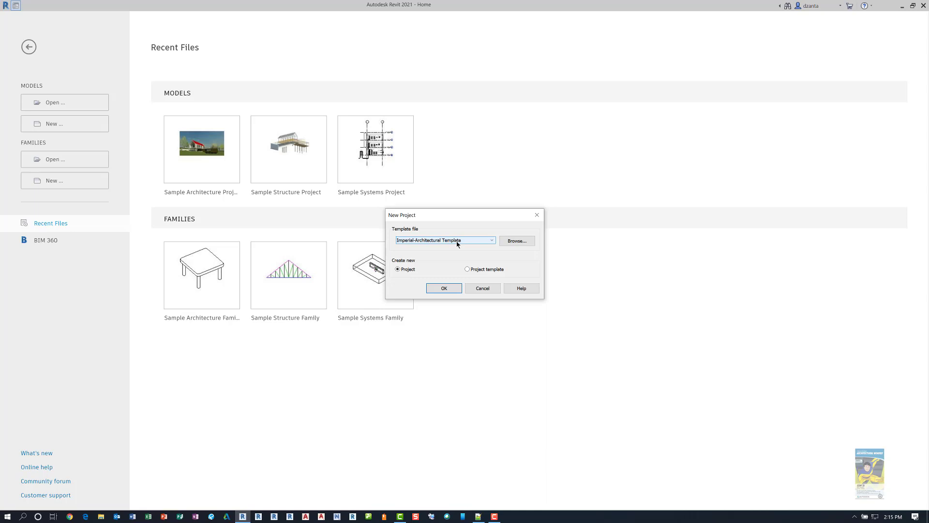
{"action": "left_click", "coordinate": [449, 289]}
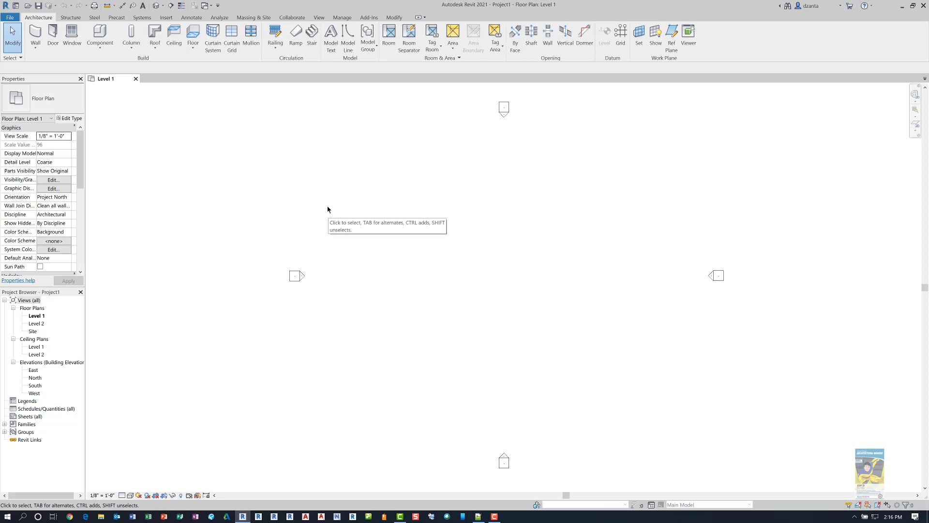
Disable the route analysis, energy analysis, Massing & Site, piping, electrical and mechanical tools in the user interface options.
{"action": "left_click", "coordinate": [11, 18]}
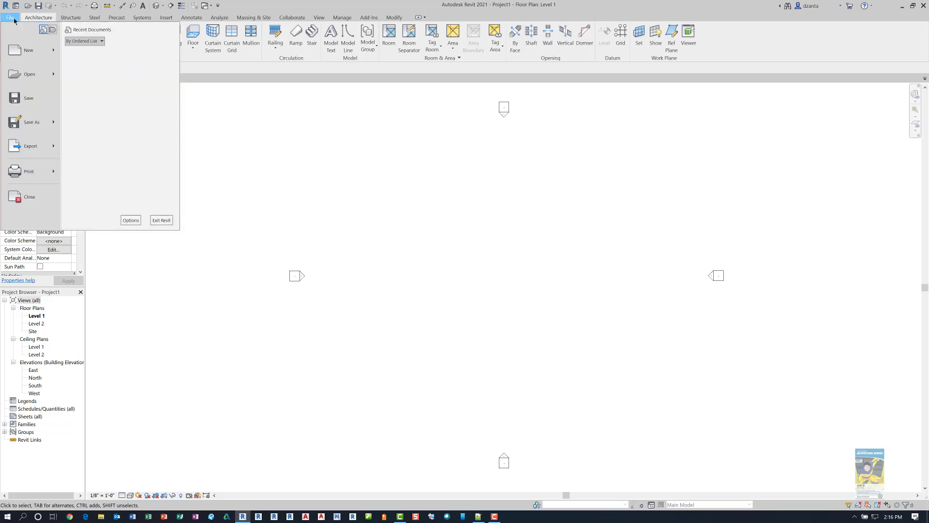
{"action": "left_click", "coordinate": [132, 220]}
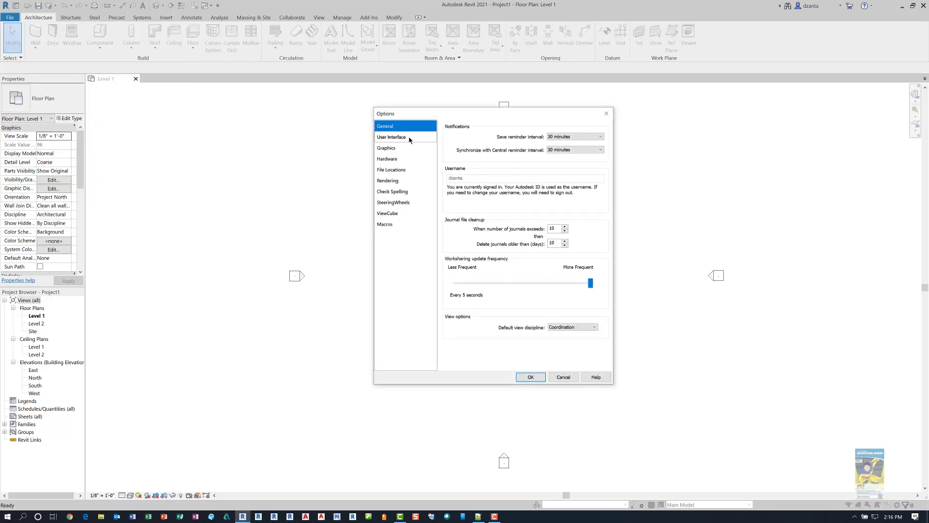
{"action": "left_click", "coordinate": [409, 138]}
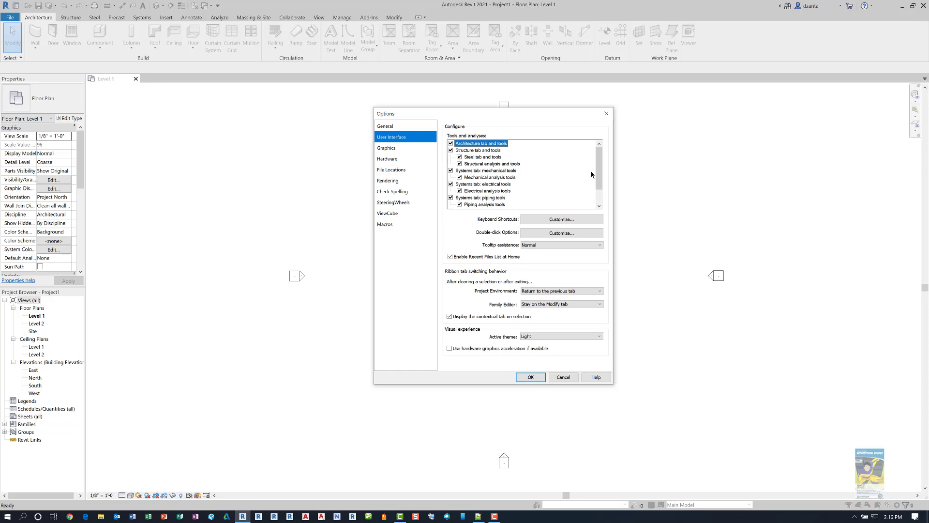
{"action": "left_click_drag", "start_coordinate": [598, 178], "coordinate": [599, 192]}
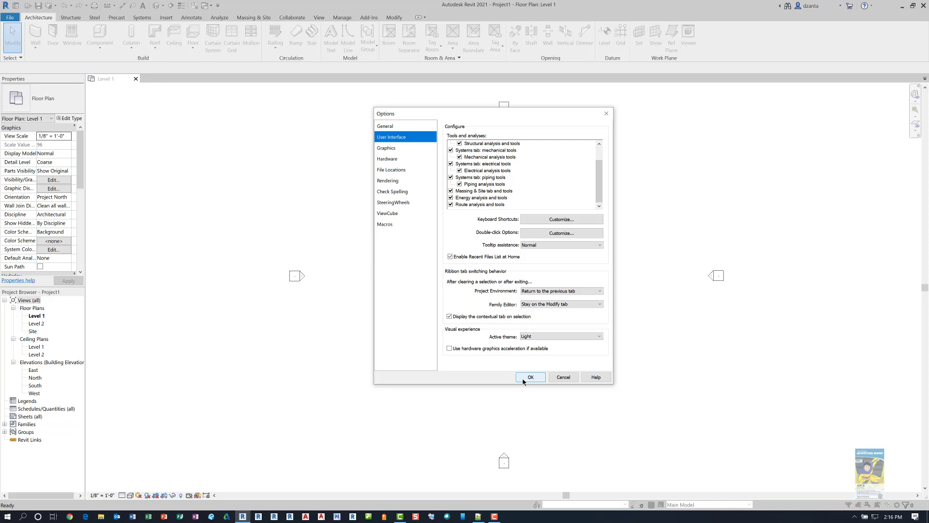
{"action": "left_click", "coordinate": [450, 204]}
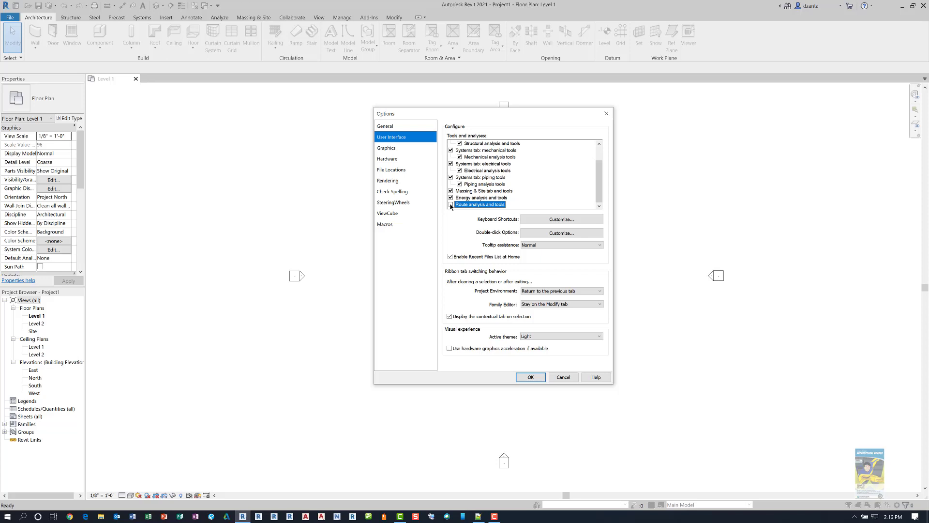
{"action": "left_click", "coordinate": [451, 198]}
{"action": "left_click", "coordinate": [451, 191]}
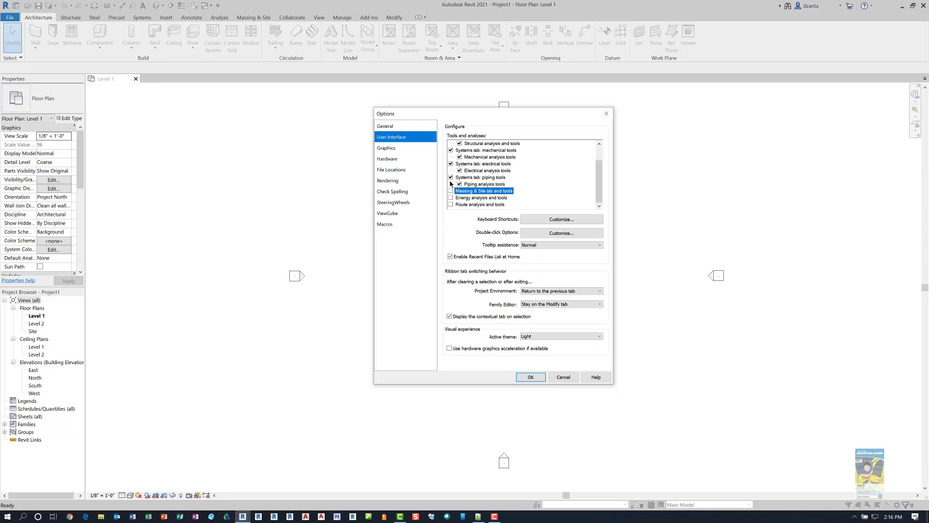
{"action": "left_click", "coordinate": [451, 177]}
{"action": "left_click", "coordinate": [450, 164]}
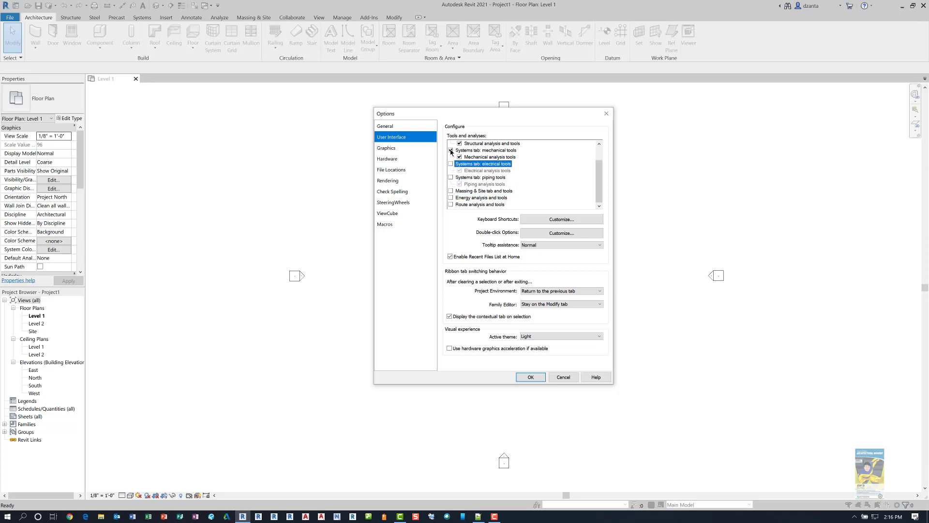
{"action": "left_click", "coordinate": [450, 150]}
{"action": "left_click_drag", "start_coordinate": [599, 176], "coordinate": [599, 163]}
{"action": "left_click", "coordinate": [531, 377]}
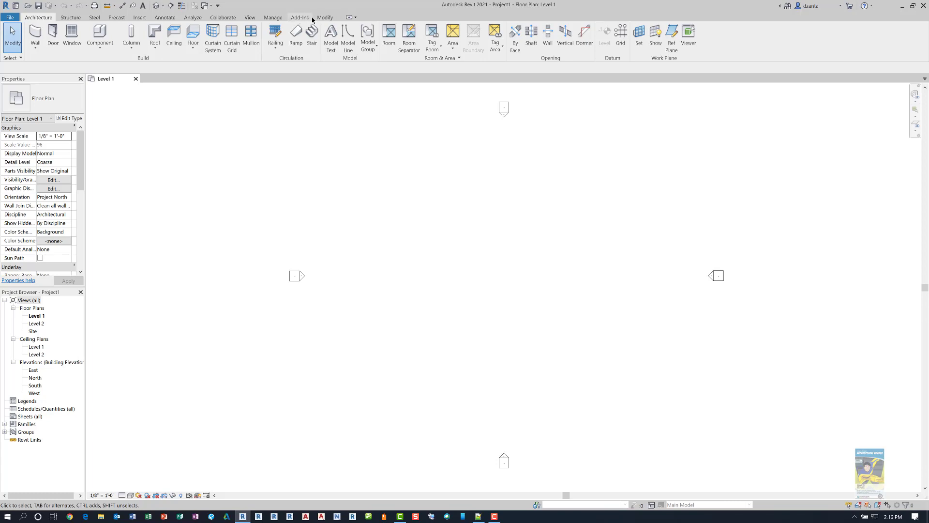
Re-enable the mechanical, electrical, piping, Massing & Site, energy analysis and route analysis tools in the user interface options.
{"action": "left_click", "coordinate": [10, 17]}
{"action": "left_click", "coordinate": [131, 220]}
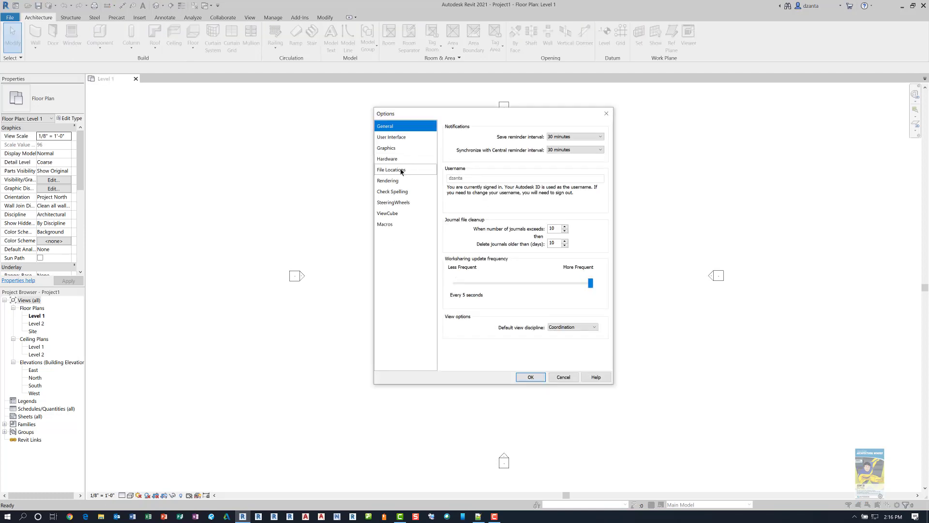
{"action": "left_click", "coordinate": [401, 138]}
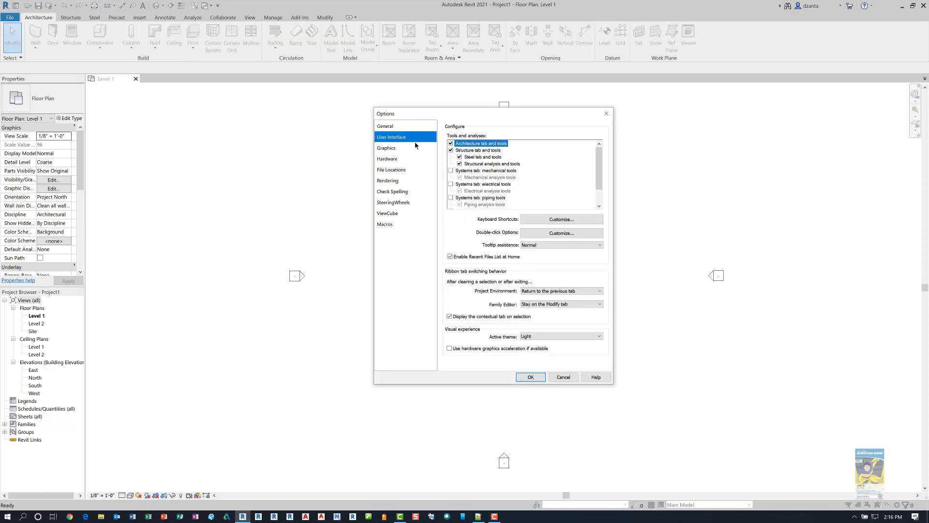
{"action": "left_click", "coordinate": [450, 170]}
{"action": "left_click", "coordinate": [451, 184]}
{"action": "left_click", "coordinate": [450, 197]}
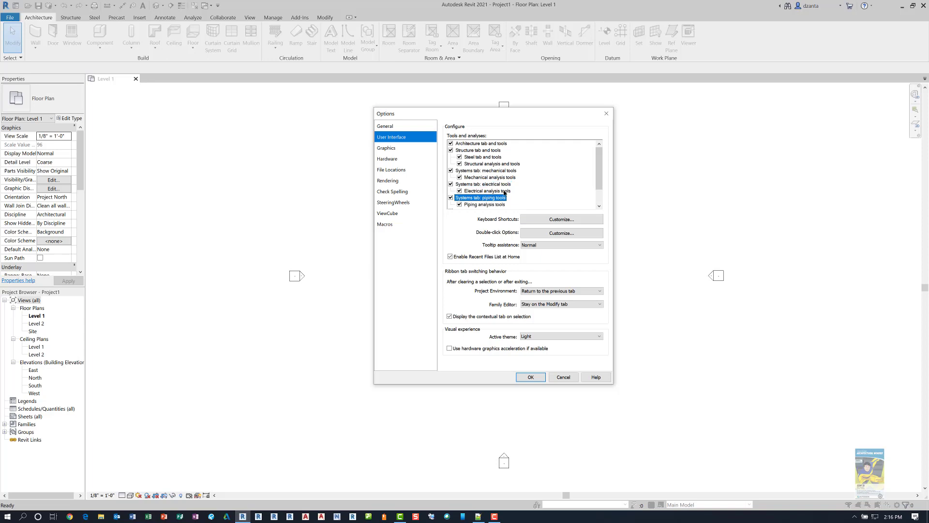
{"action": "scroll", "coordinate": [598, 173], "scroll_direction": "down", "scroll_amount": 1}
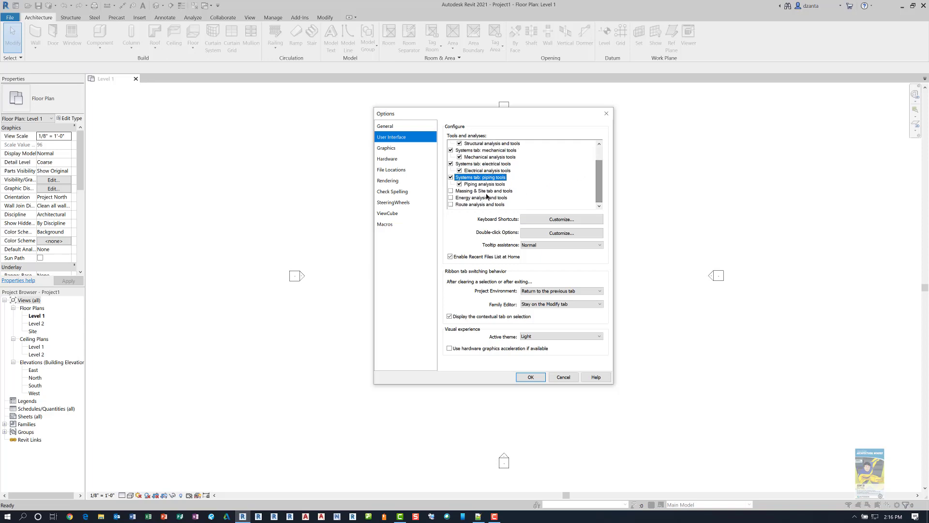
{"action": "left_click", "coordinate": [451, 190]}
{"action": "left_click", "coordinate": [450, 198]}
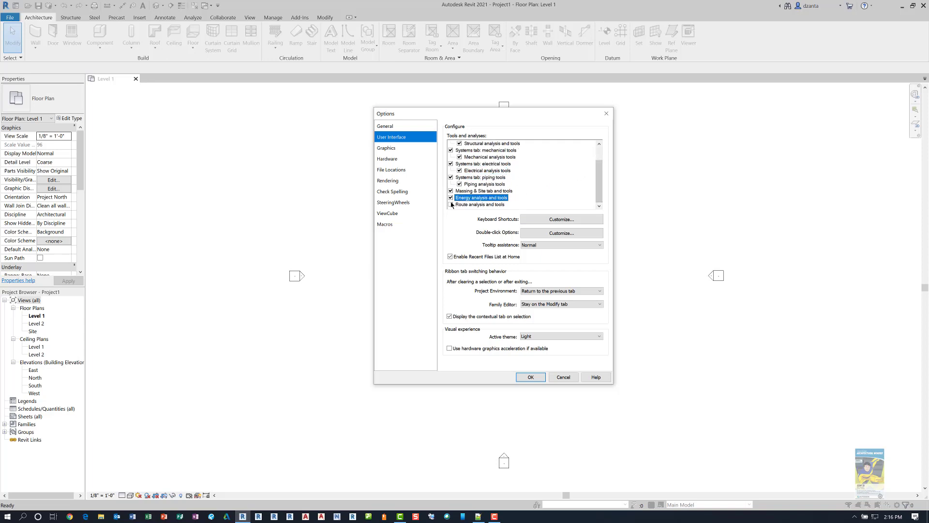
{"action": "left_click", "coordinate": [450, 205]}
{"action": "left_click", "coordinate": [538, 378]}
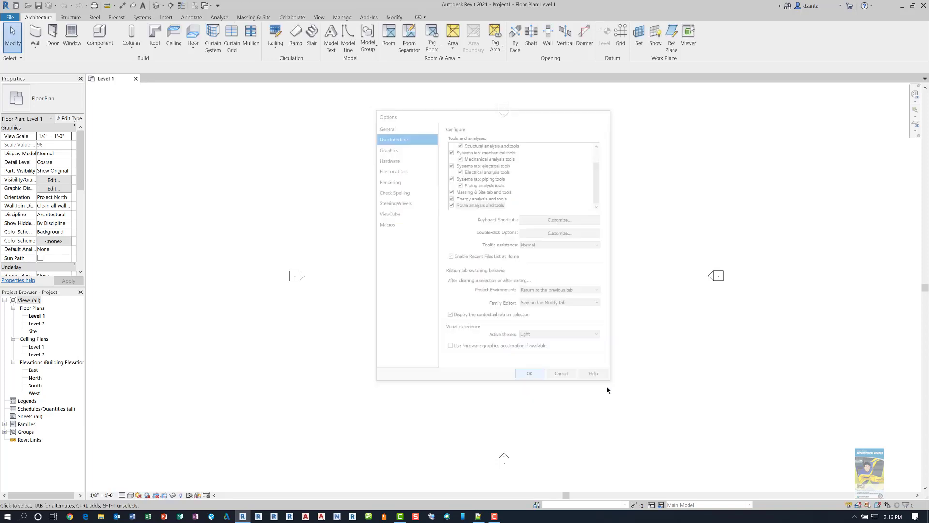